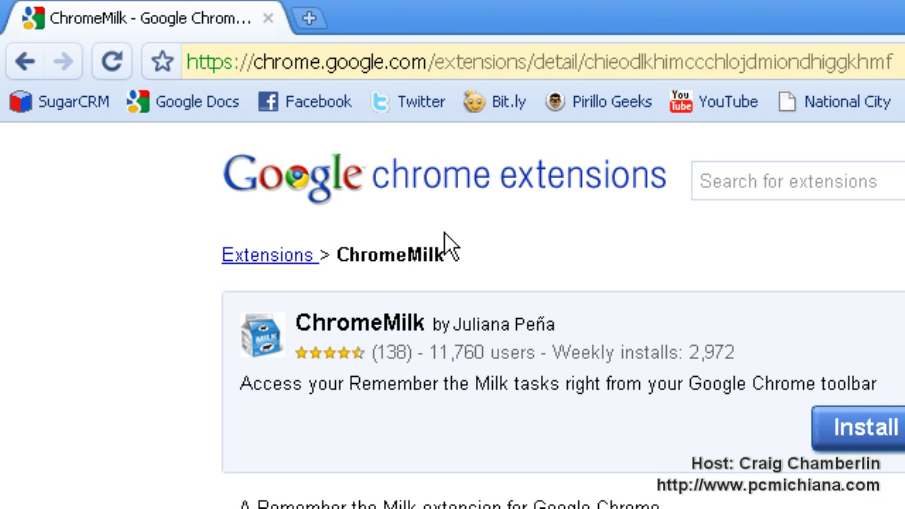
Select the web address of the ChromeMilk extension page in the Chrome extensions gallery
{"action": "left_click", "coordinate": [424, 67]}
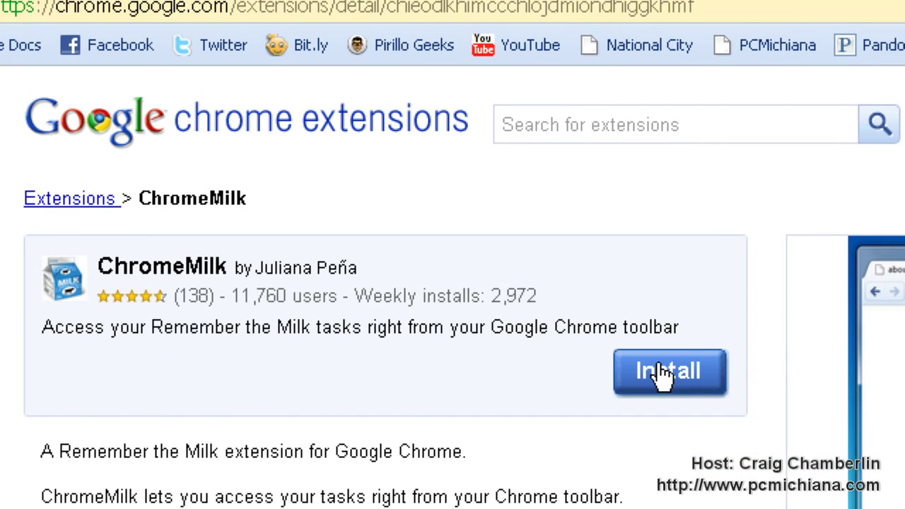
Install ChromeMilk, visit the free-account signup page, then log in through its popup
{"action": "left_click", "coordinate": [659, 375]}
{"action": "left_click", "coordinate": [587, 339]}
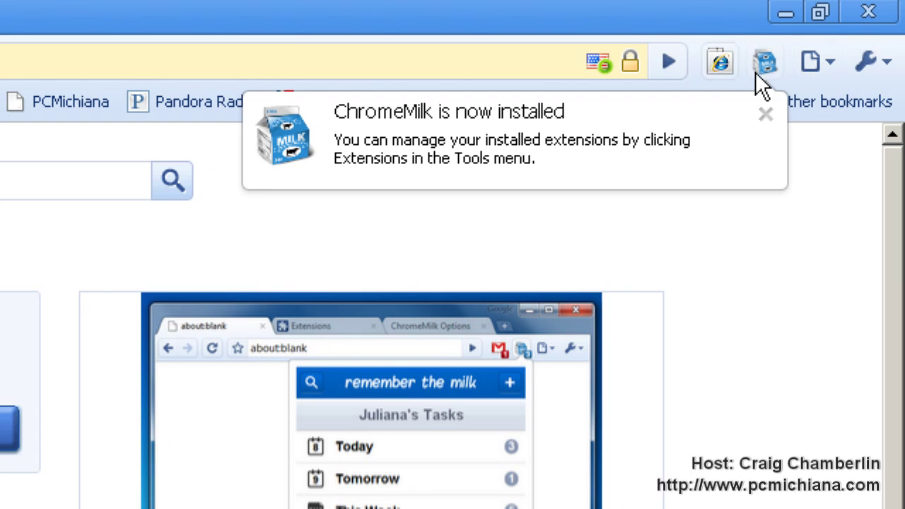
{"action": "left_click", "coordinate": [754, 71]}
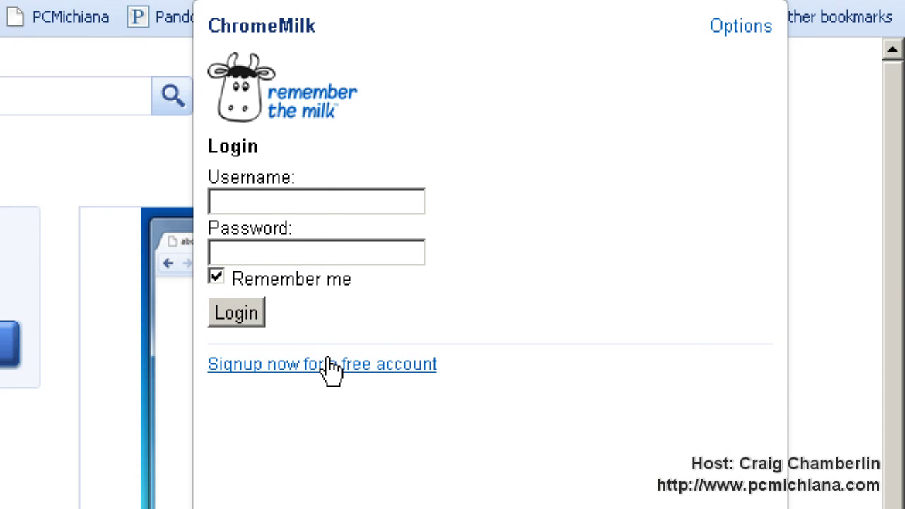
{"action": "left_click", "coordinate": [327, 446]}
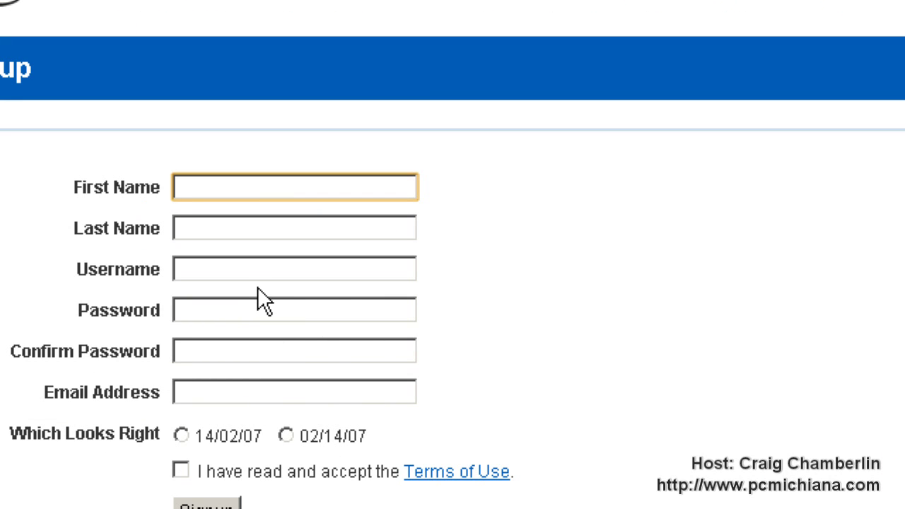
{"action": "scroll", "coordinate": [275, 339], "scroll_direction": "down", "scroll_amount": 2}
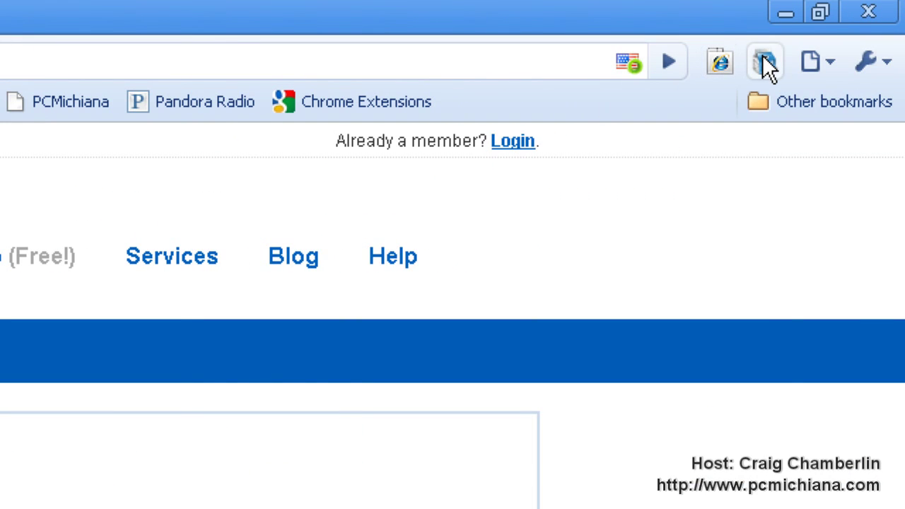
{"action": "left_click", "coordinate": [763, 62]}
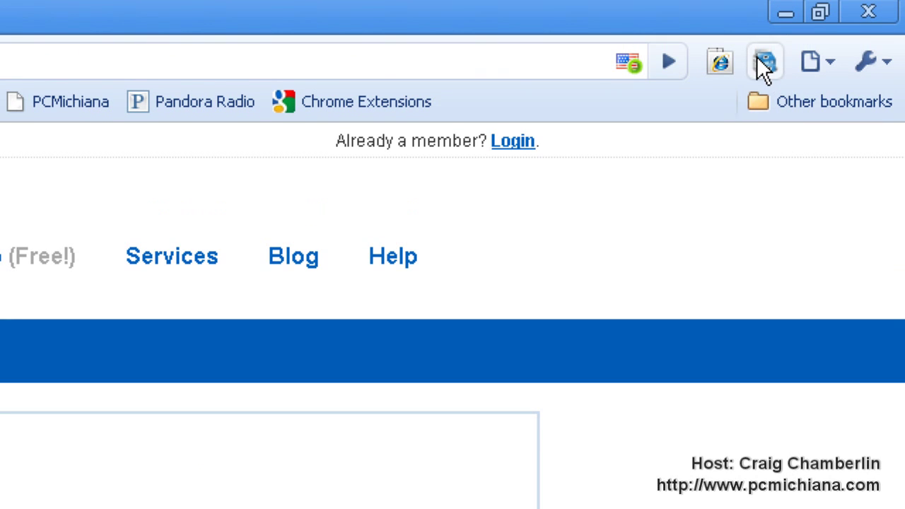
{"action": "left_click", "coordinate": [758, 60]}
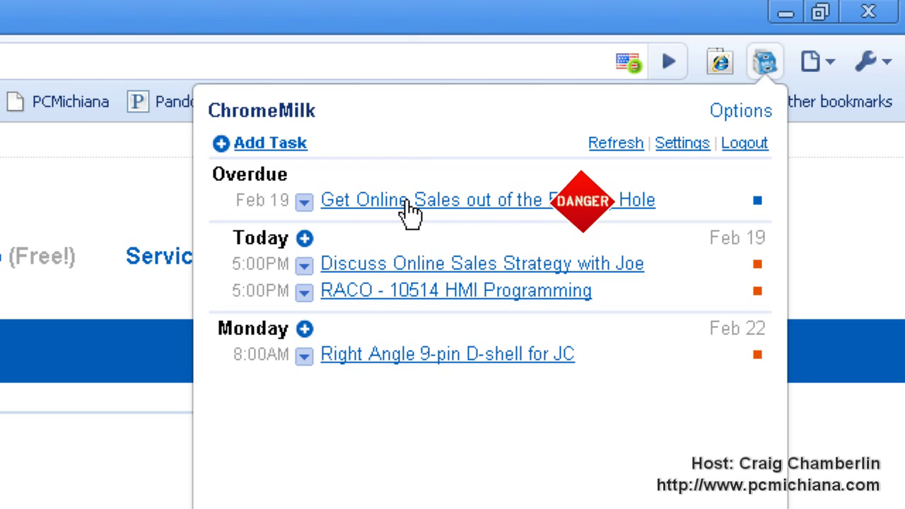
Start a new task named 'test' in the Work list with priority 1
{"action": "left_click", "coordinate": [282, 145]}
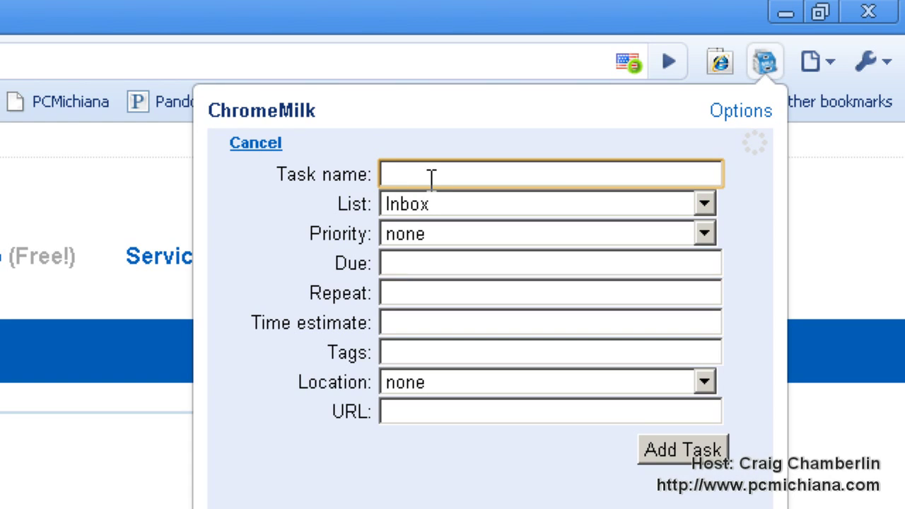
{"action": "type", "text": "test"}
{"action": "left_click", "coordinate": [511, 203]}
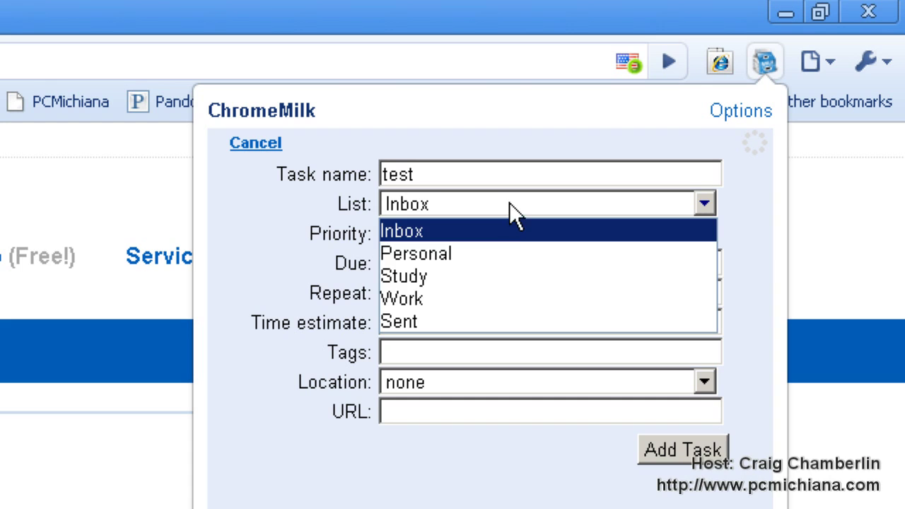
{"action": "left_click", "coordinate": [471, 300]}
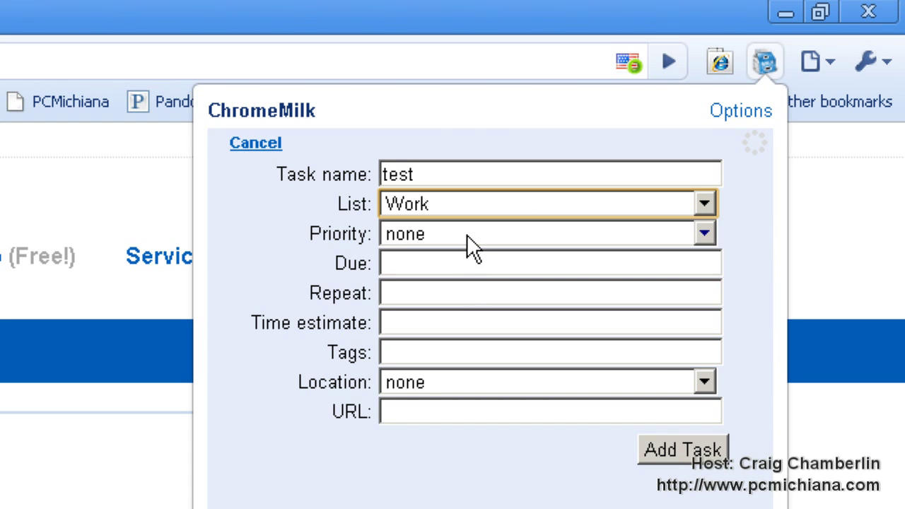
{"action": "left_click", "coordinate": [466, 240]}
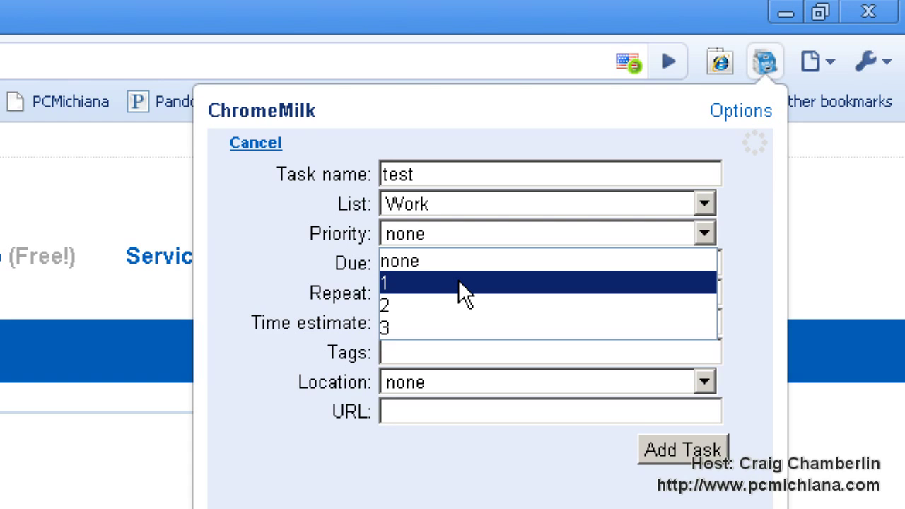
{"action": "left_click", "coordinate": [458, 282]}
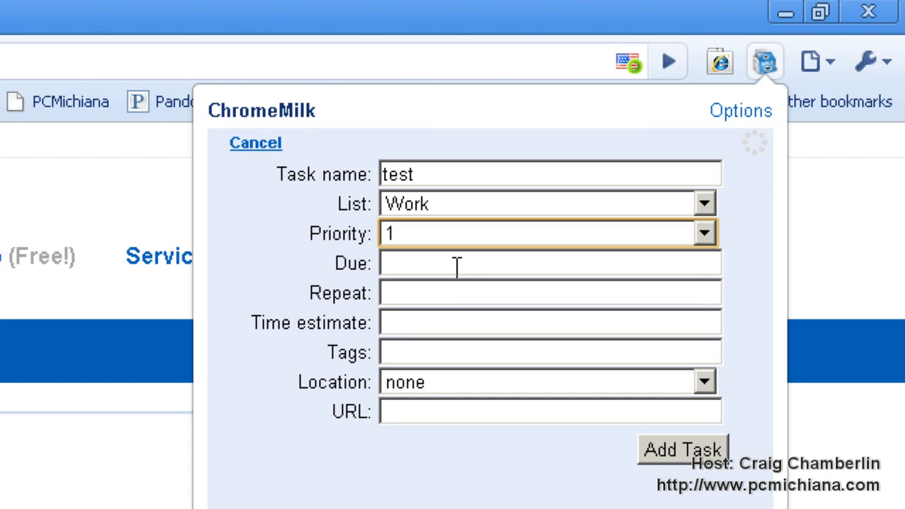
Set the task due tomorrow with a 3 hours estimate and submit it
{"action": "left_click", "coordinate": [456, 264]}
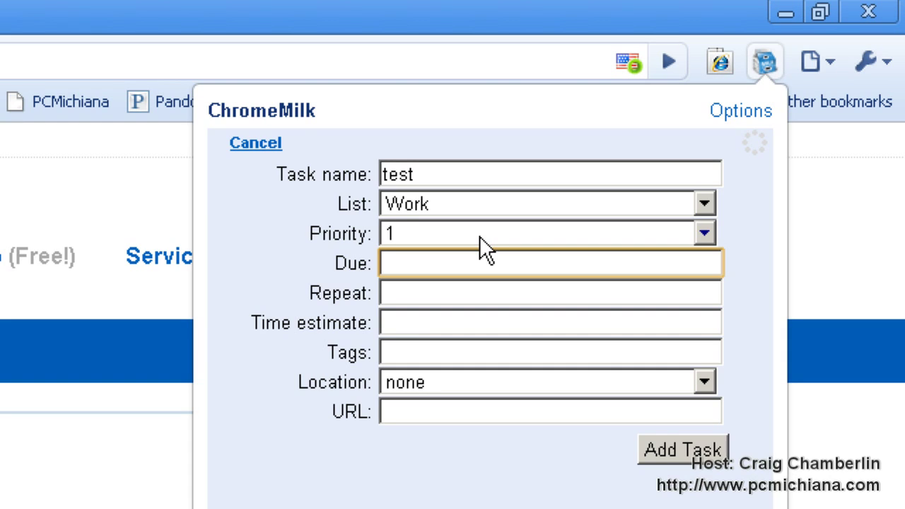
{"action": "type", "text": "tomorrow"}
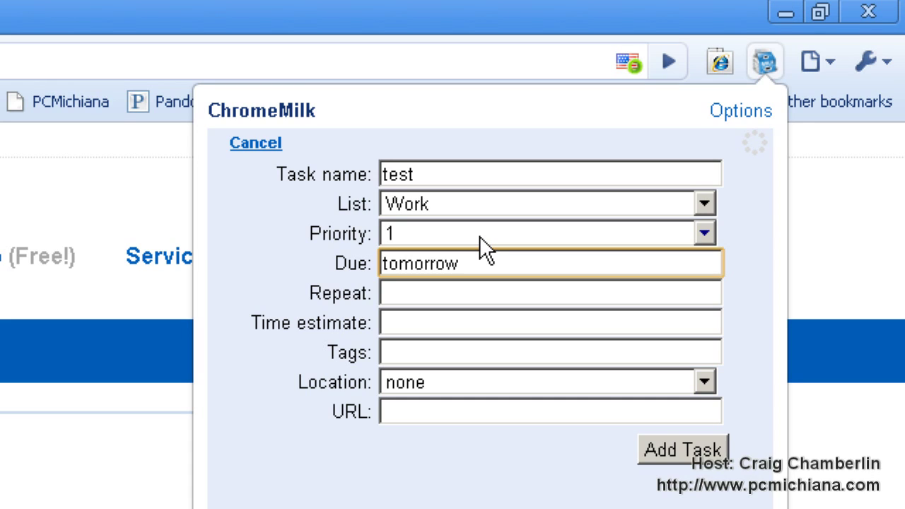
{"action": "left_click", "coordinate": [463, 290]}
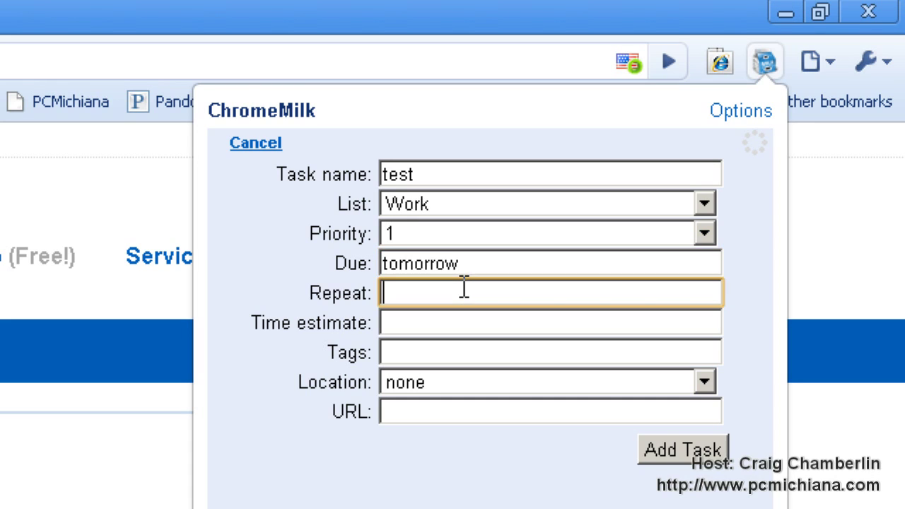
{"action": "left_click", "coordinate": [457, 323]}
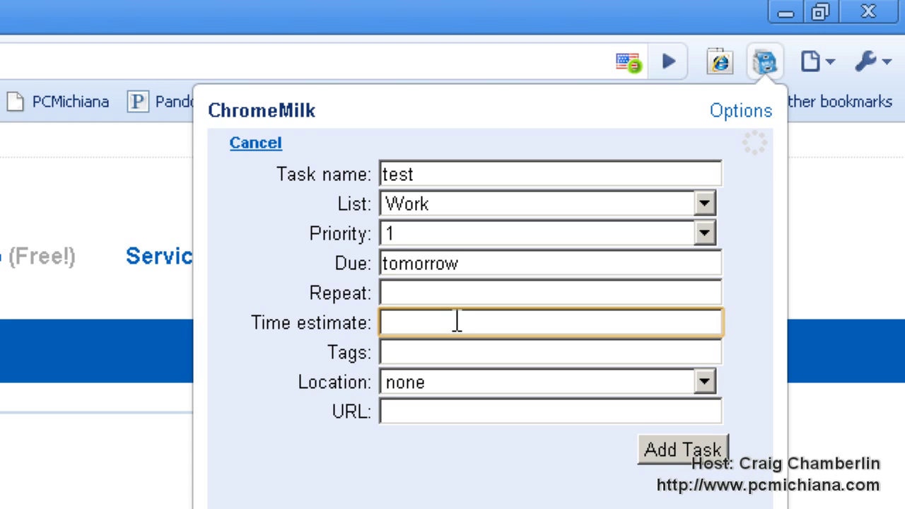
{"action": "type", "text": "3"}
{"action": "type", "text": " hours"}
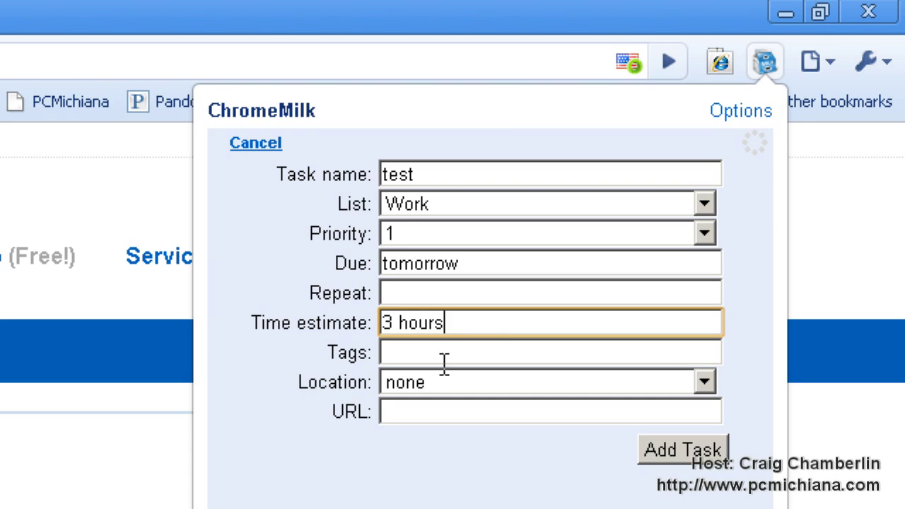
{"action": "left_click", "coordinate": [443, 356]}
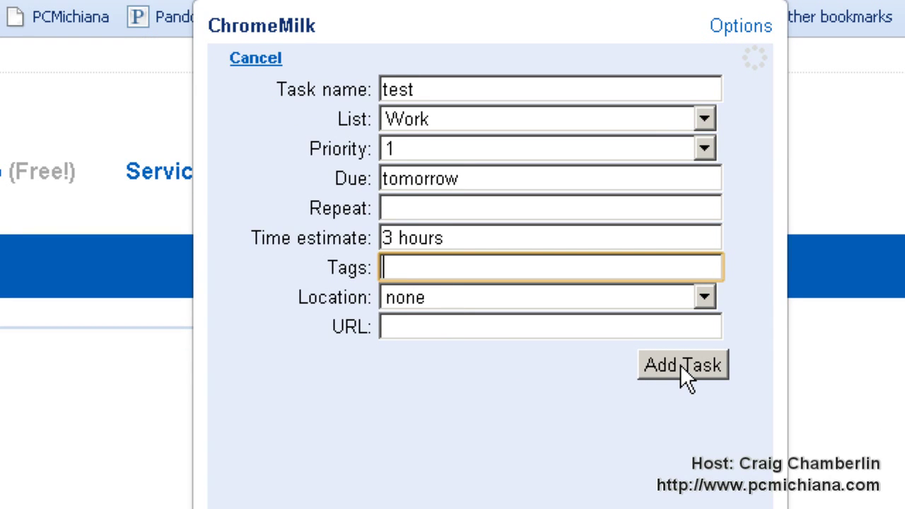
{"action": "left_click", "coordinate": [679, 363]}
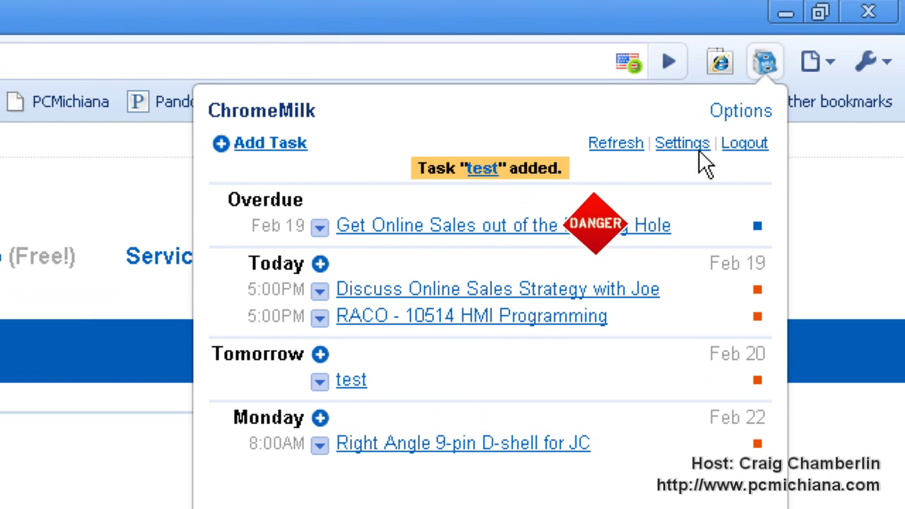
Keep ChromeMilk's list setting at All lists, then open 'Discuss Online Sales Strategy with Joe' online
{"action": "left_click", "coordinate": [691, 87]}
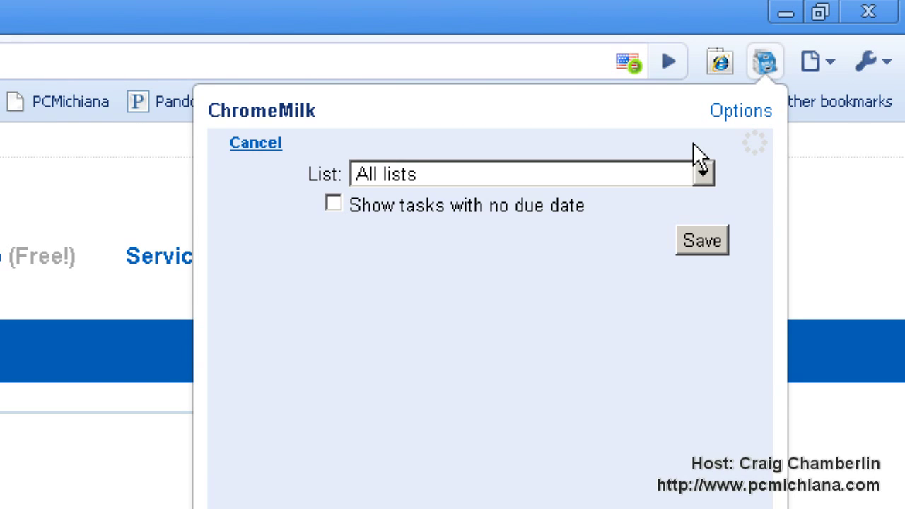
{"action": "left_click", "coordinate": [639, 171]}
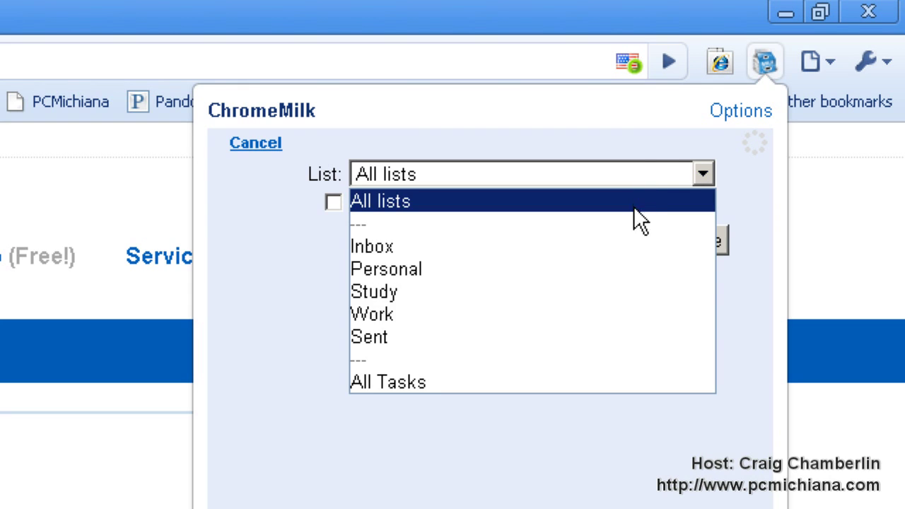
{"action": "left_click", "coordinate": [604, 178]}
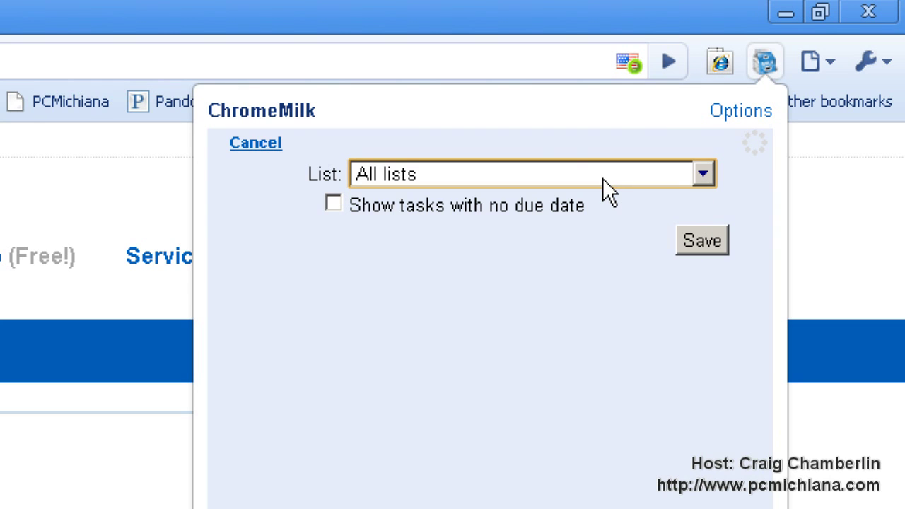
{"action": "left_click", "coordinate": [256, 143]}
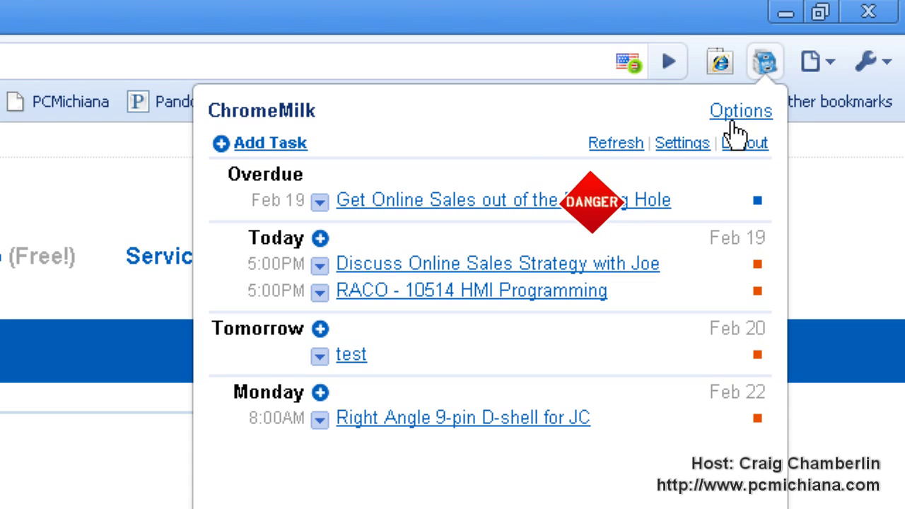
{"action": "left_click", "coordinate": [397, 288]}
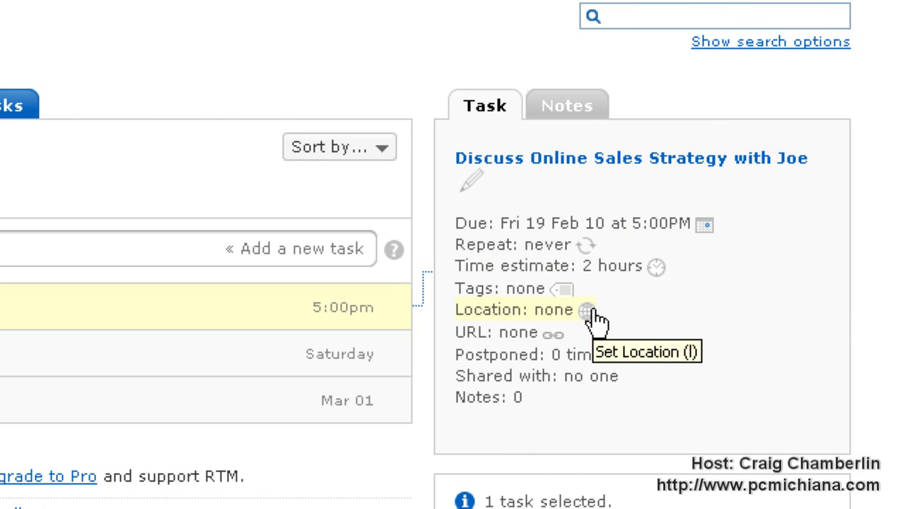
Update the task's time estimate, then view the Inbox and Personal lists
{"action": "left_click", "coordinate": [592, 268]}
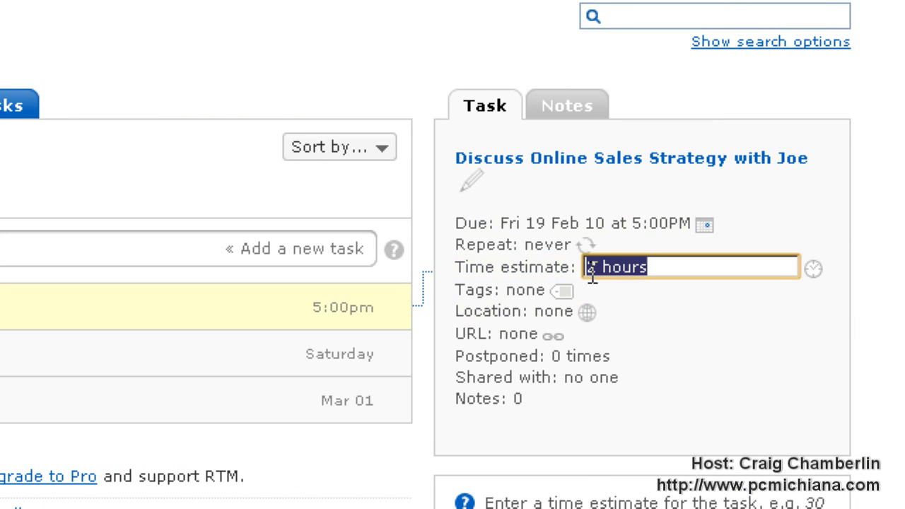
{"action": "key", "text": "Return"}
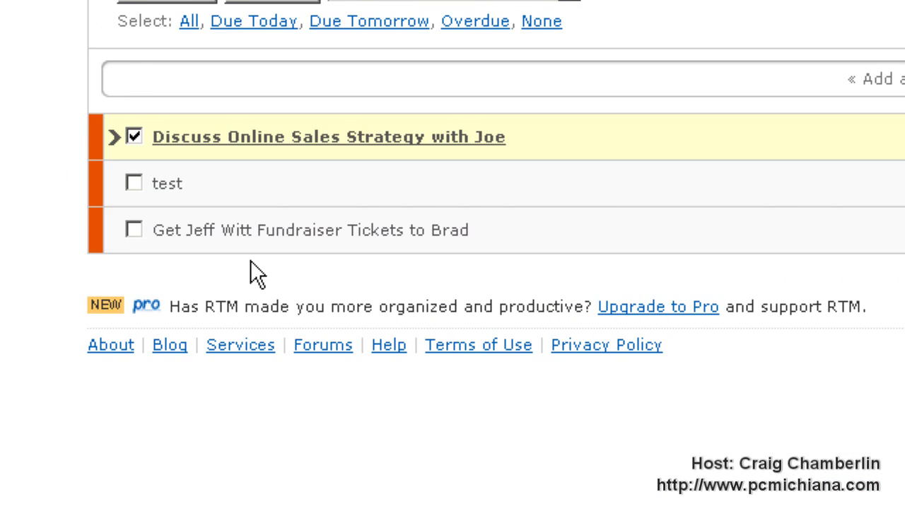
{"action": "left_click", "coordinate": [234, 134]}
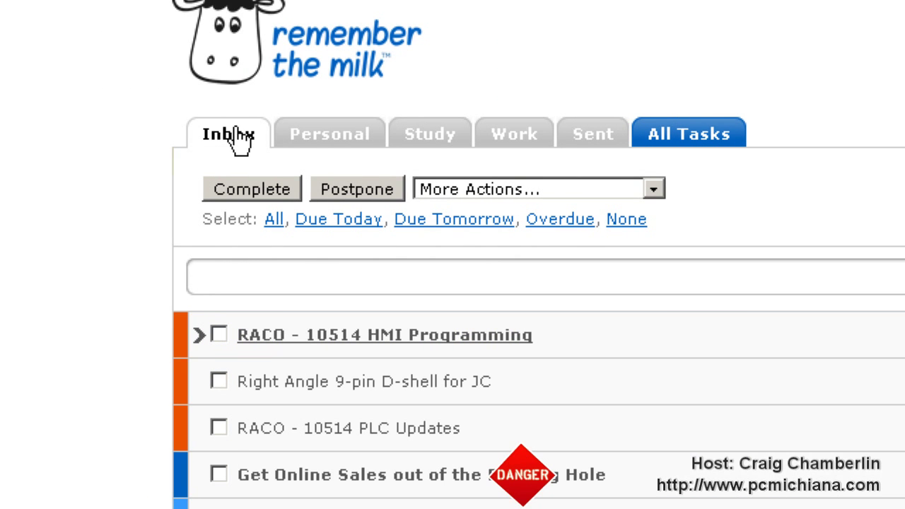
{"action": "left_click", "coordinate": [351, 136]}
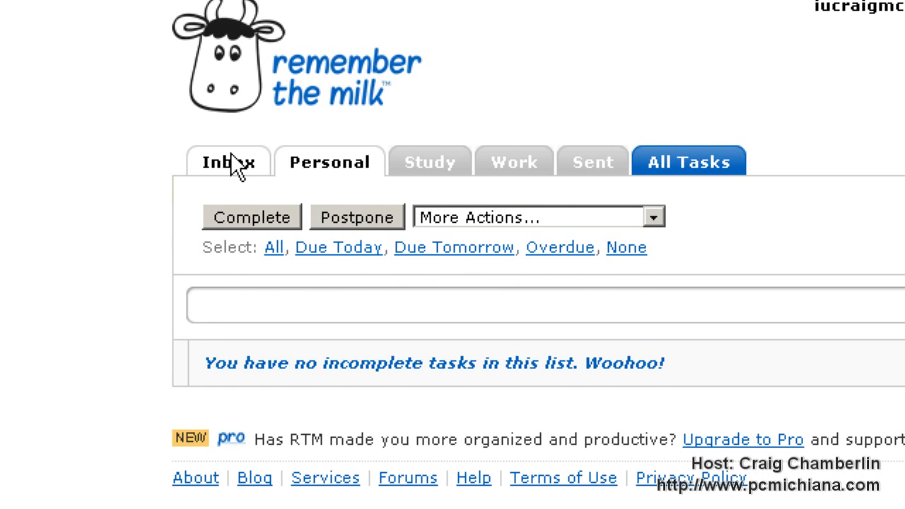
{"action": "left_click", "coordinate": [234, 161]}
Browse the Study and Work lists, then return to the Inbox
{"action": "left_click", "coordinate": [347, 145]}
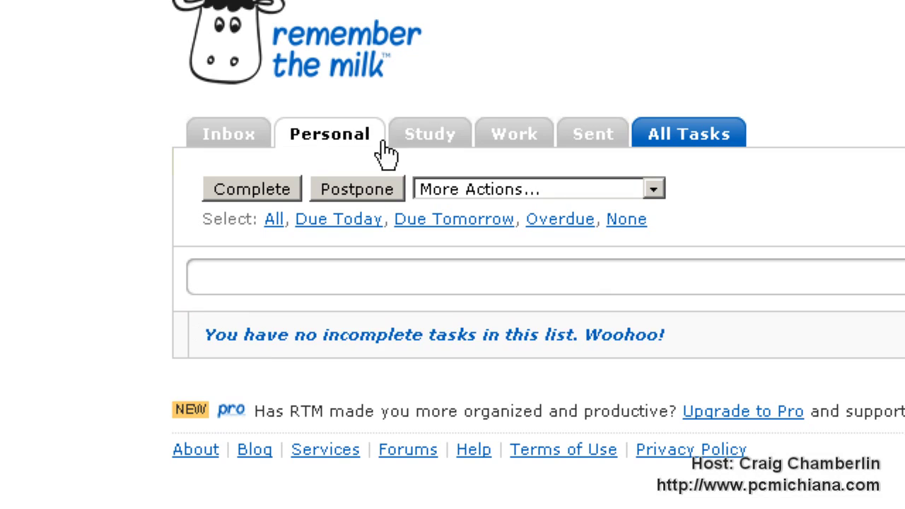
{"action": "left_click", "coordinate": [448, 151]}
{"action": "left_click", "coordinate": [510, 150]}
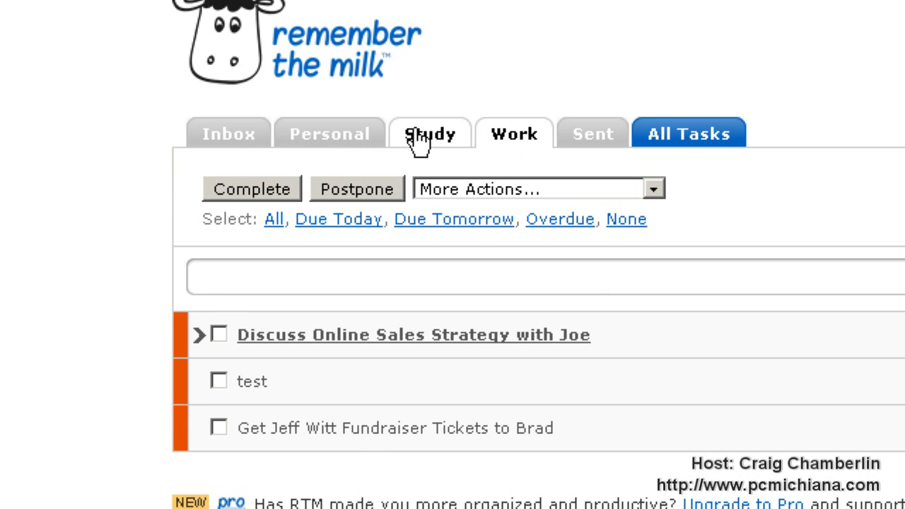
{"action": "left_click", "coordinate": [244, 145]}
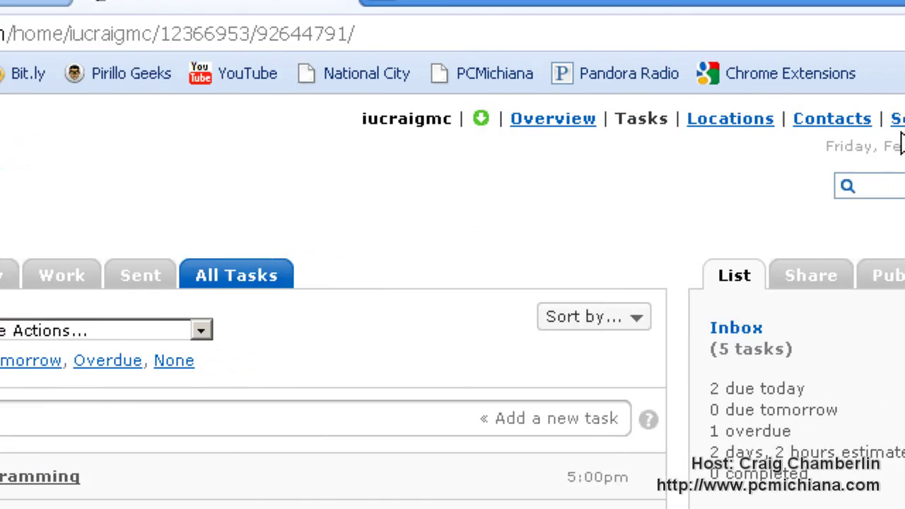
{"action": "left_click", "coordinate": [671, 146]}
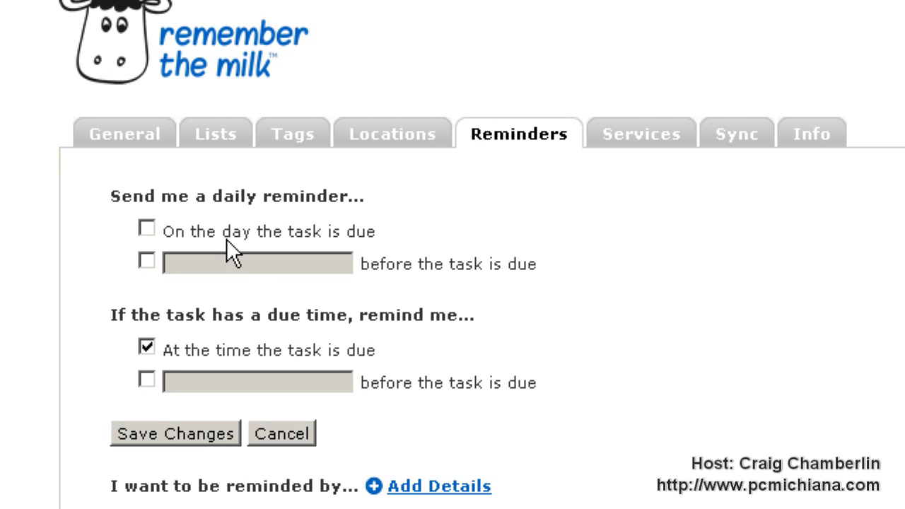
Turn on daily reminders at 9am on the day a task is due
{"action": "left_click", "coordinate": [233, 231]}
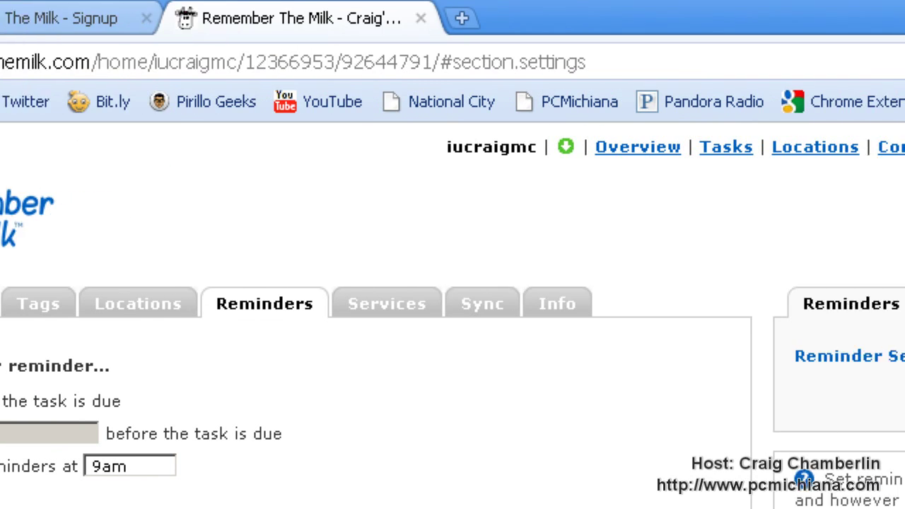
Open the ChromeMilk popup listing overdue, today, tomorrow and Monday tasks
{"action": "left_click", "coordinate": [772, 60]}
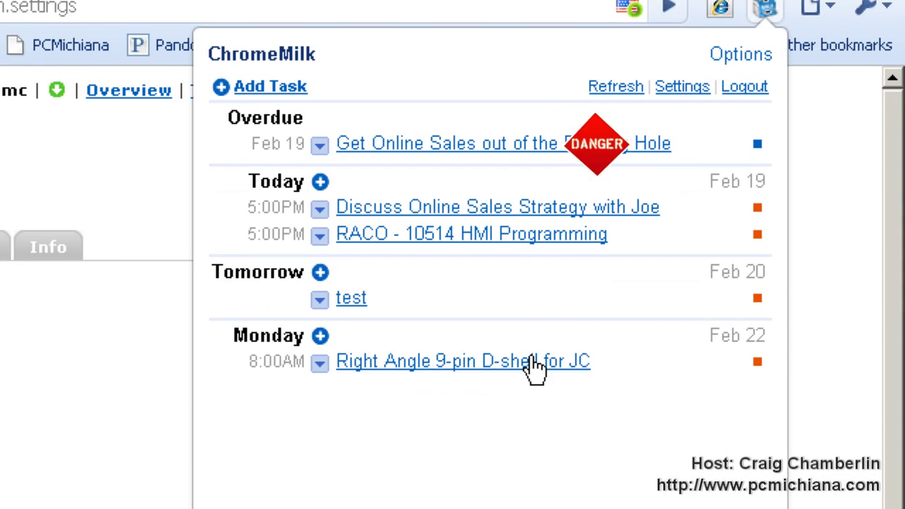